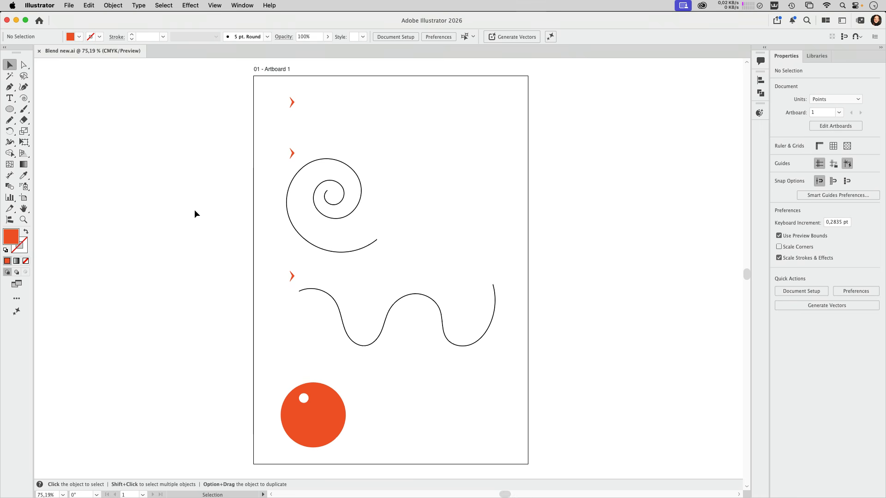
Place an enlarged copy of the topmost orange arrow, about 64 × 147 pt, near the artboard's upper-right corner and fill it yellow.
scroll(195, 209, down, 1)
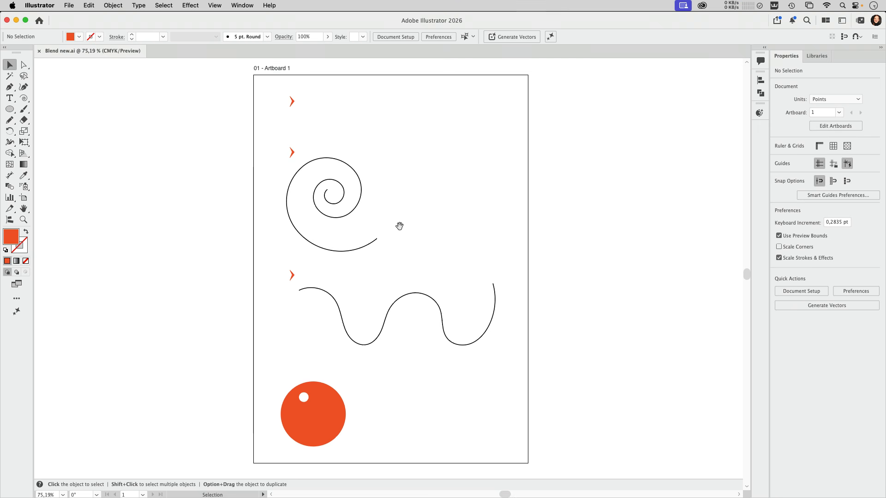
drag(425, 226, 364, 226)
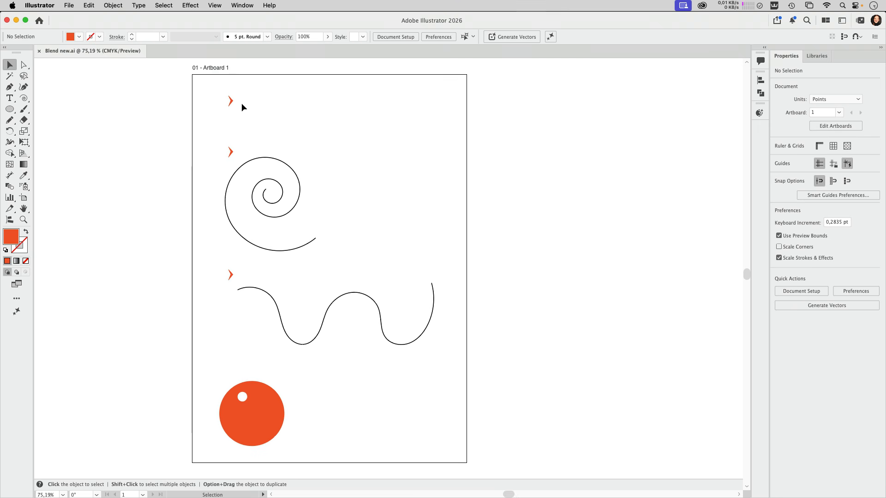
drag(231, 101, 434, 108)
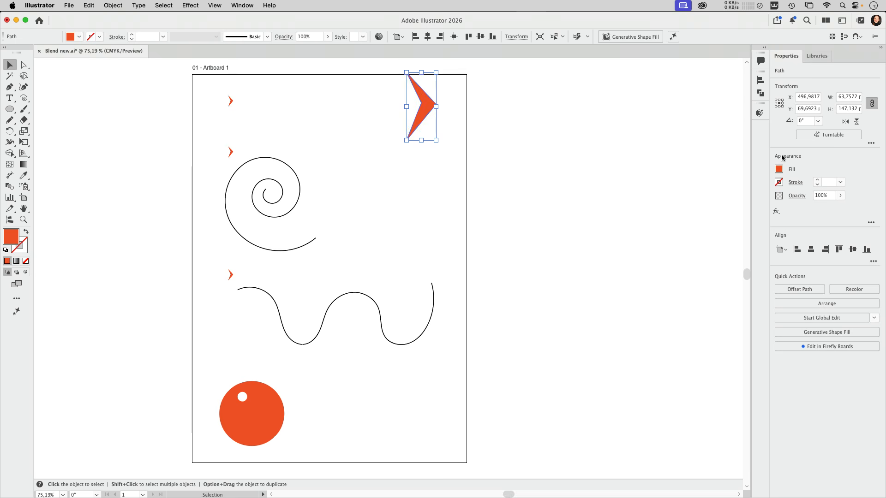
click(779, 169)
click(678, 211)
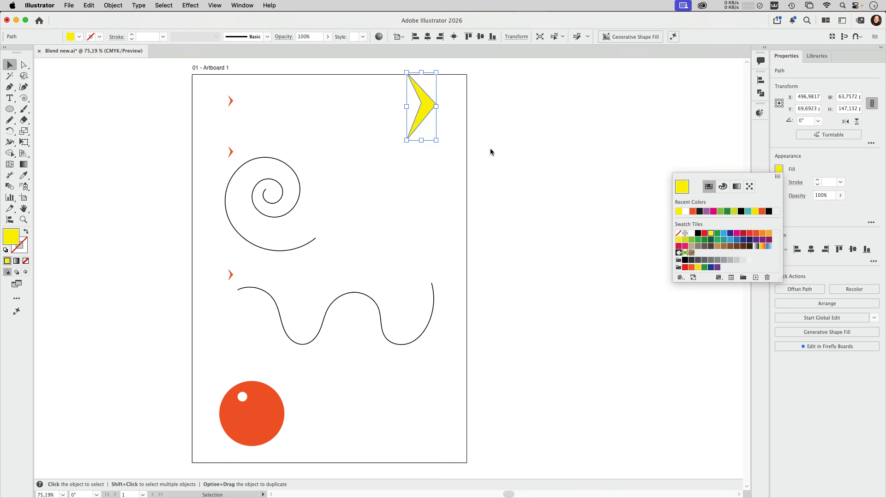
click(539, 147)
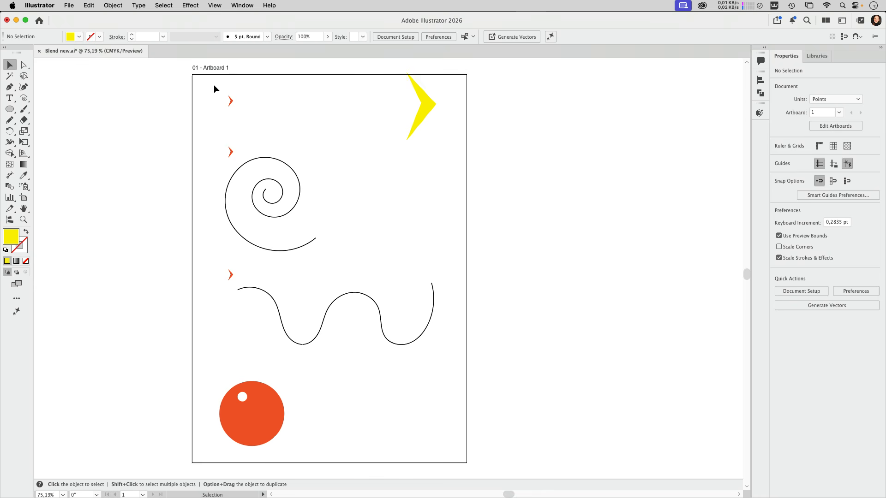
Show the Blend settings and make a blend between the small topmost orange arrow and the large yellow arrow.
click(246, 5)
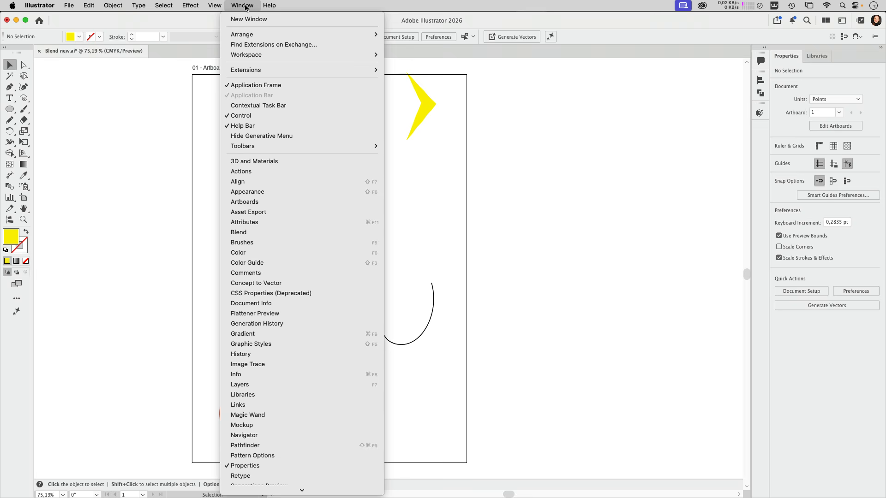
click(261, 233)
double_click(9, 187)
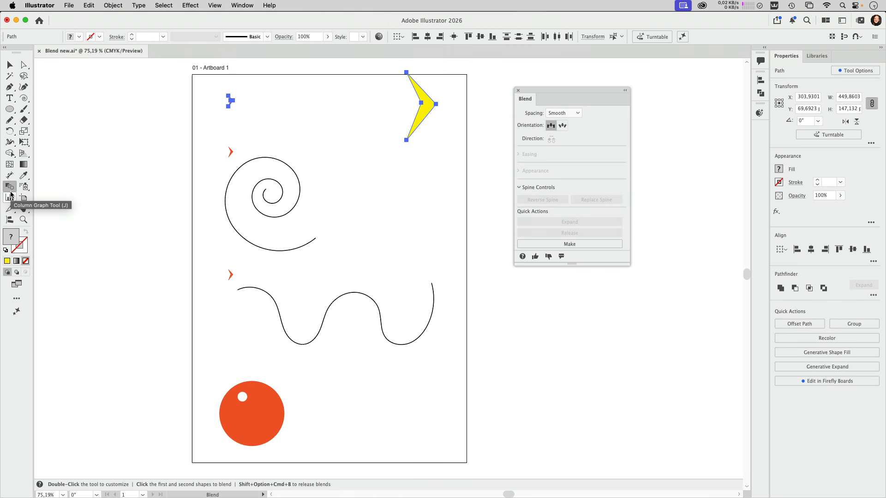
key(v)
click(386, 192)
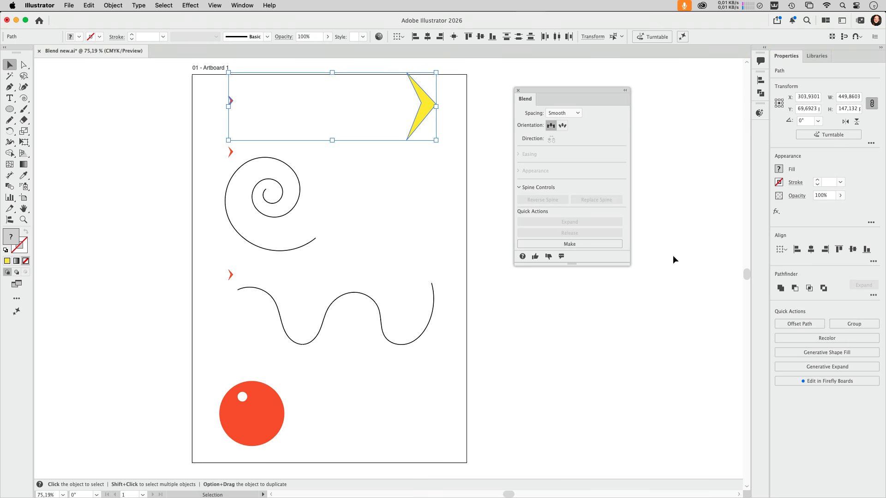
click(568, 245)
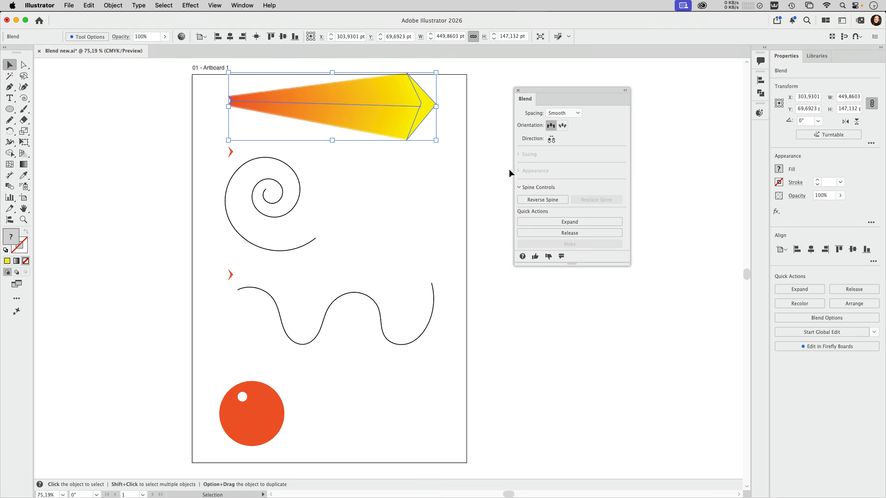
Set the arrow blend's spacing to Steps with 8 steps and deselect the blend.
click(577, 114)
click(572, 134)
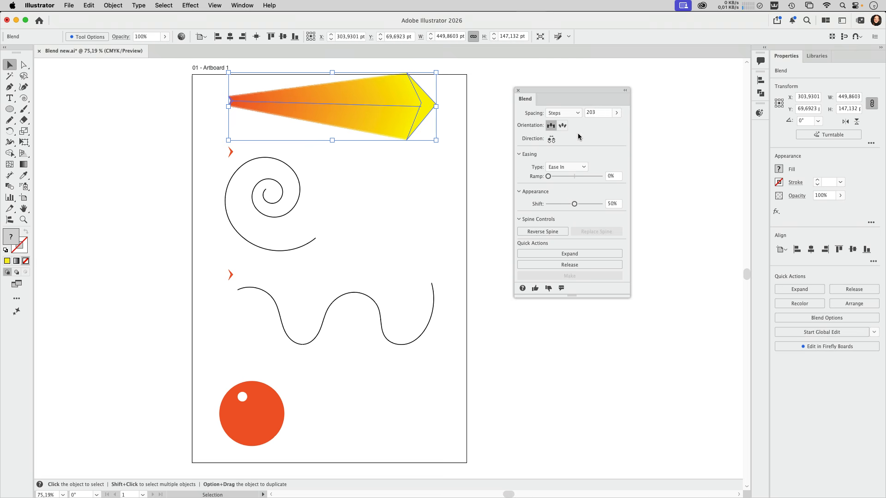
click(617, 113)
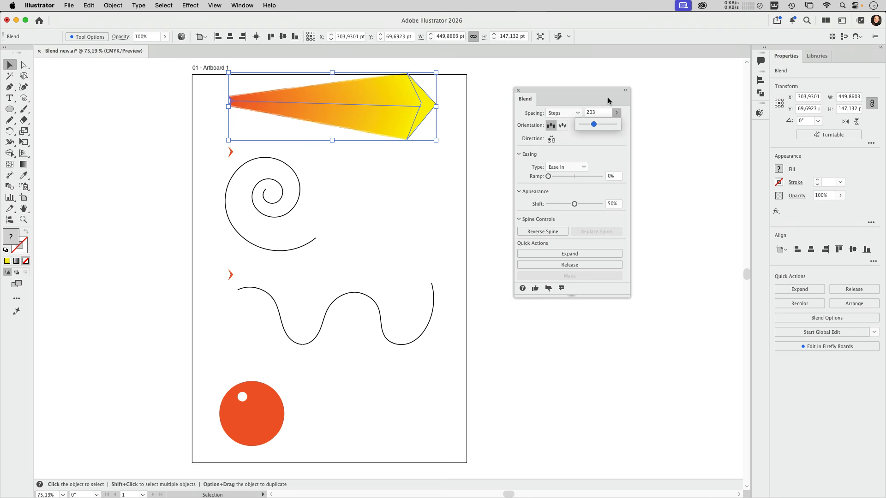
click(603, 112)
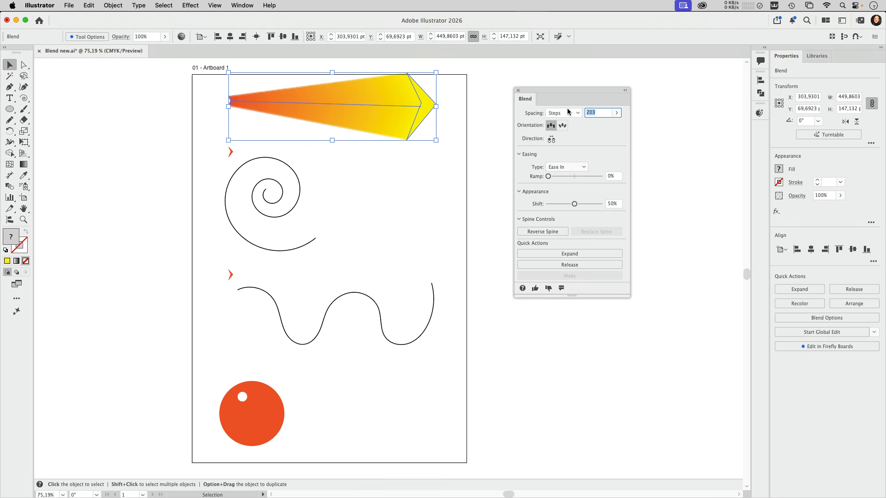
text(8)
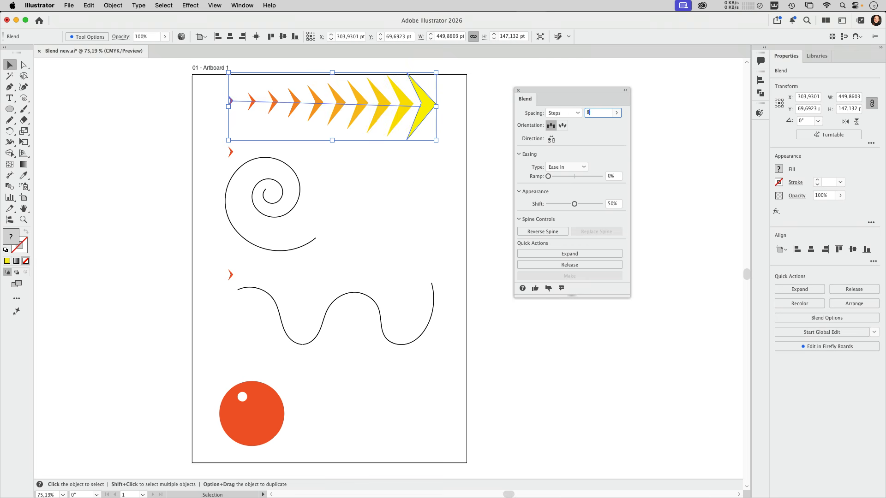
key(Return)
click(462, 133)
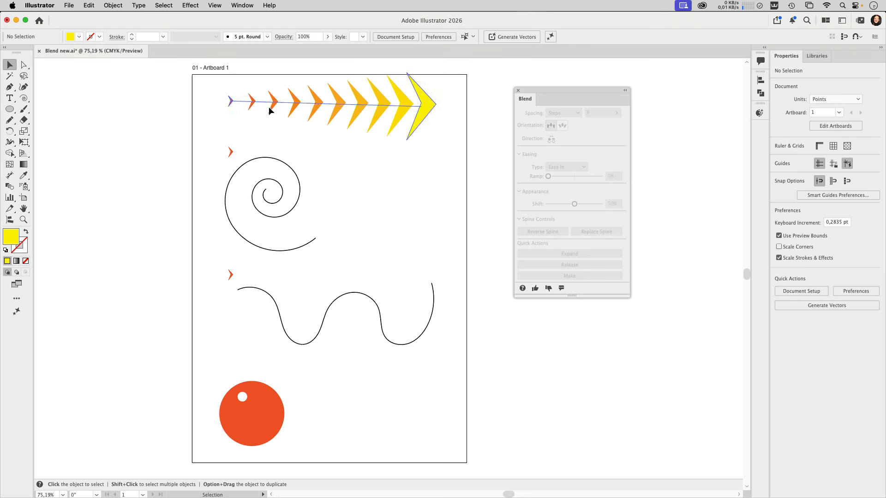
click(760, 80)
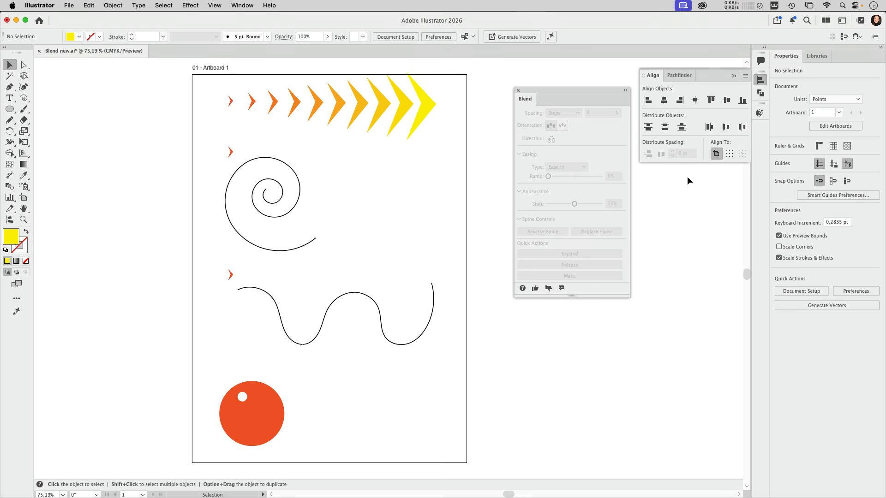
click(760, 80)
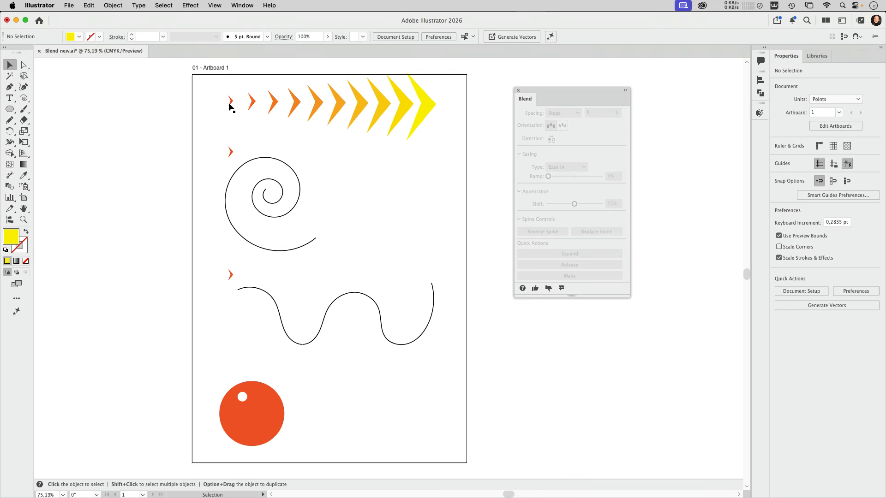
Try a 10% ramp with Ease In easing on the arrow blend and return the ramp to 0%.
click(431, 112)
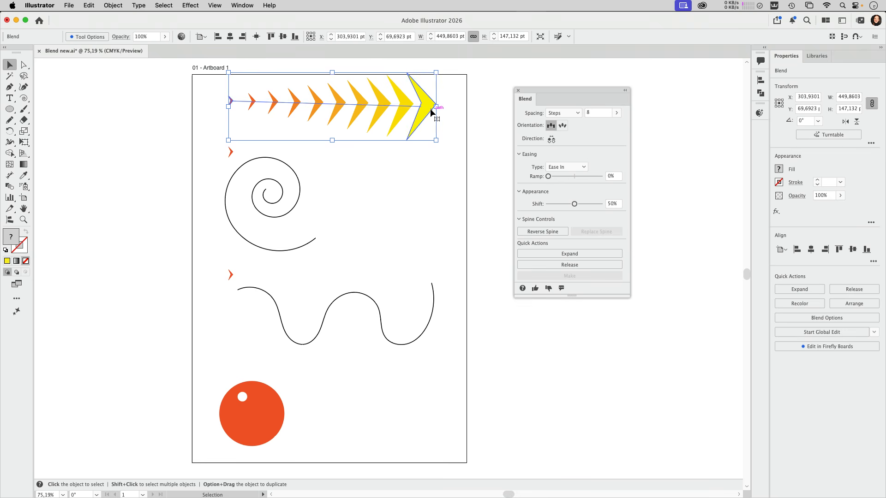
click(519, 155)
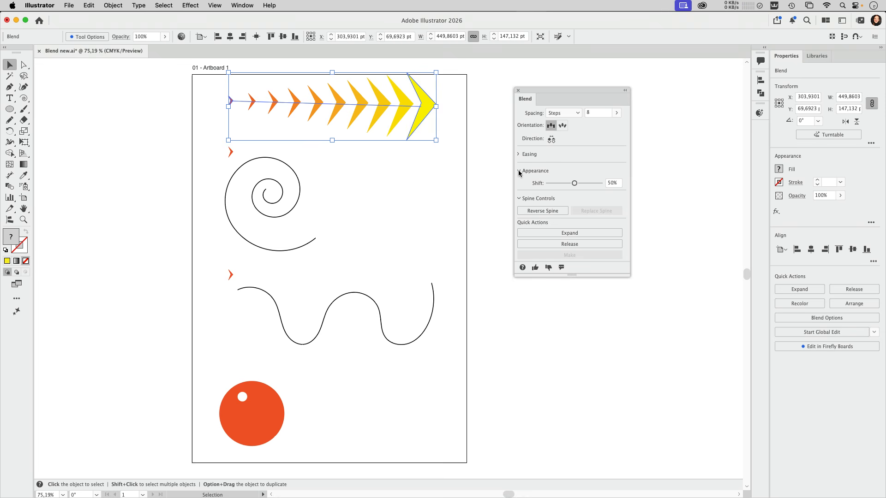
click(520, 171)
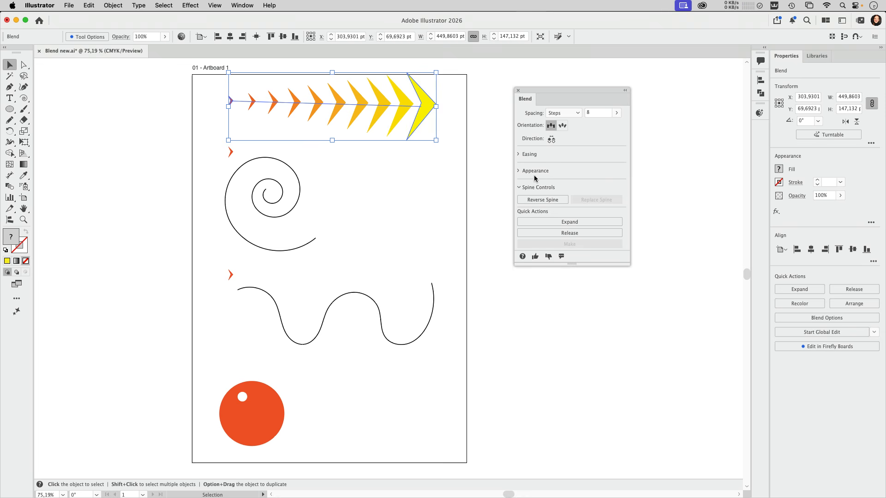
click(520, 155)
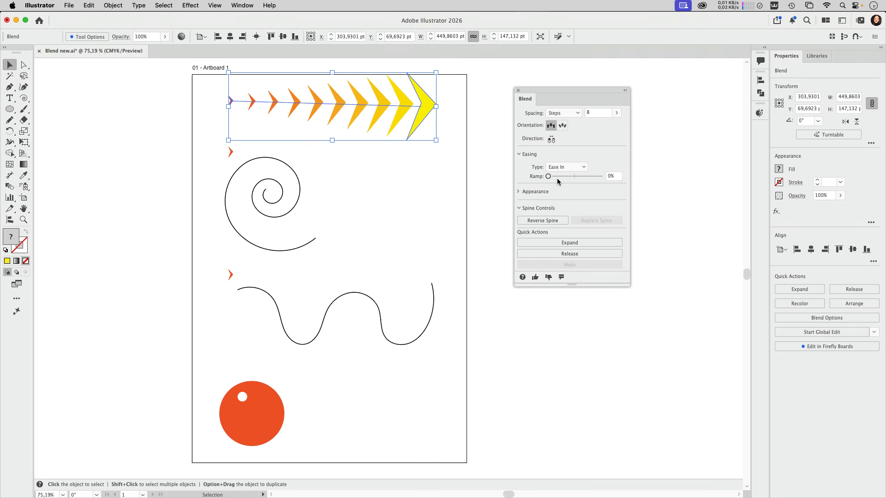
drag(548, 176, 554, 180)
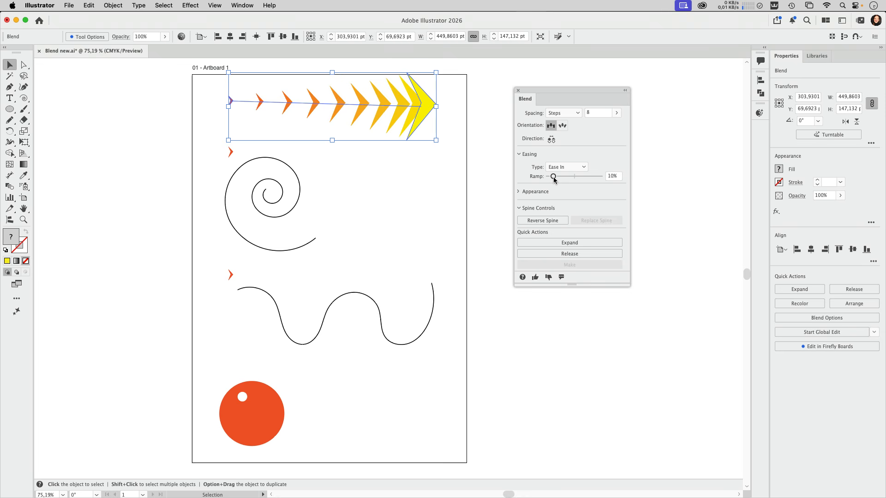
drag(554, 180, 548, 178)
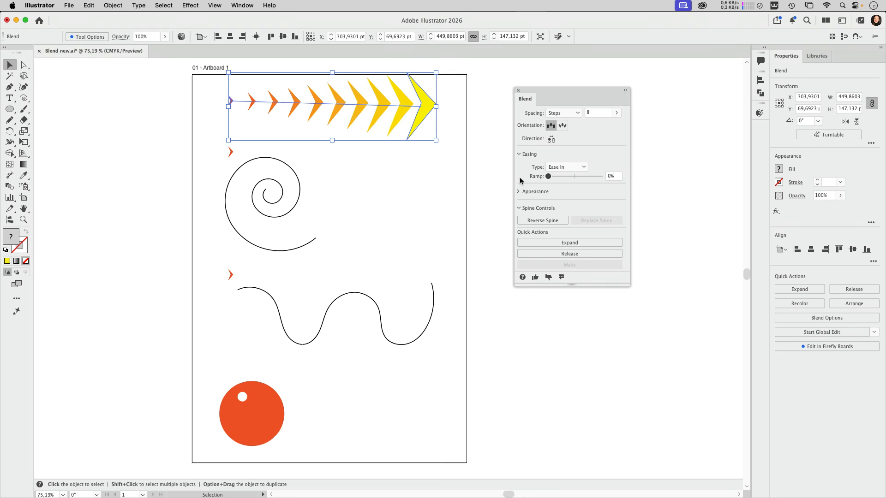
Change the arrow blend's easing type to Ease Out with a 4% ramp.
click(570, 168)
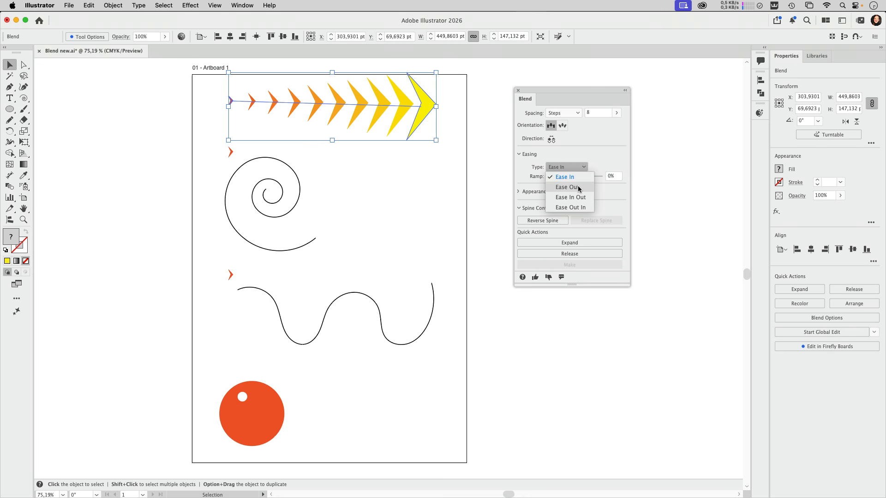
click(578, 187)
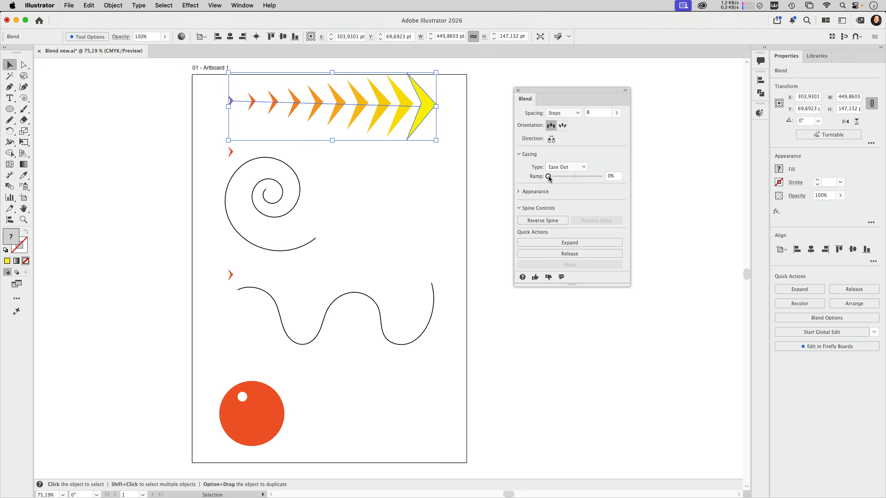
drag(549, 178, 551, 178)
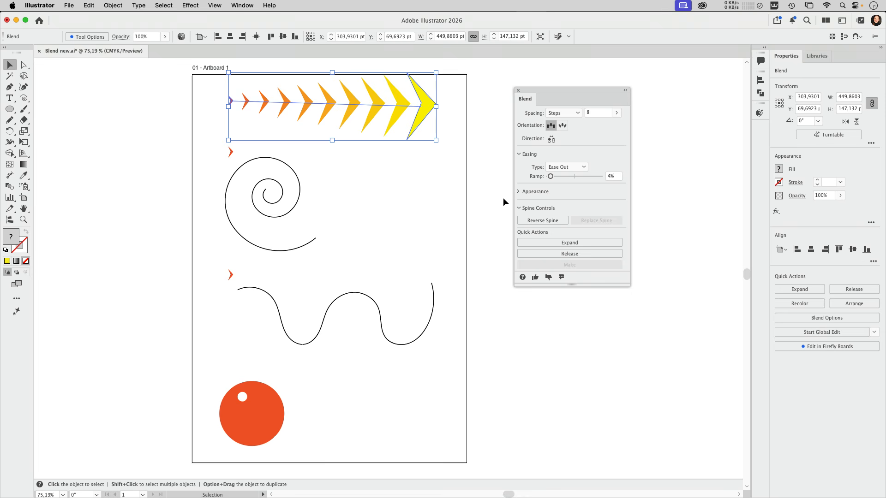
Try an appearance shift of 14% on the arrow blend's colours and return the shift to 50%.
click(519, 191)
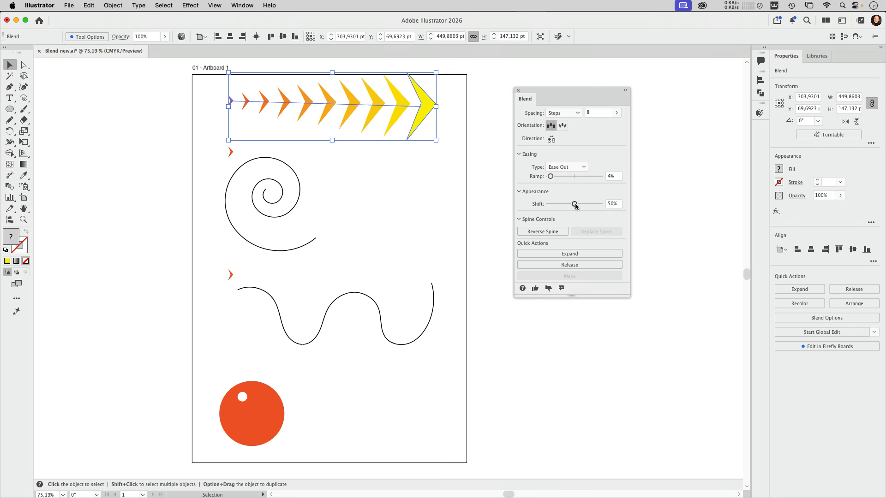
drag(575, 206, 557, 207)
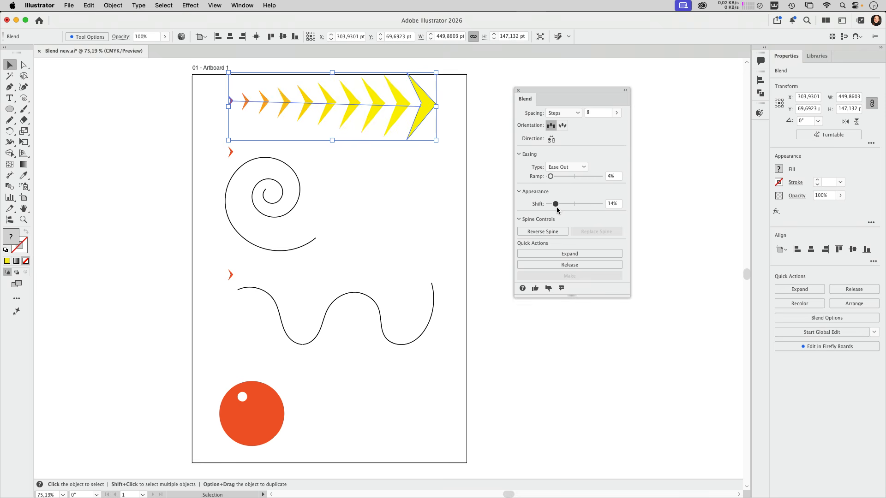
drag(558, 207, 573, 207)
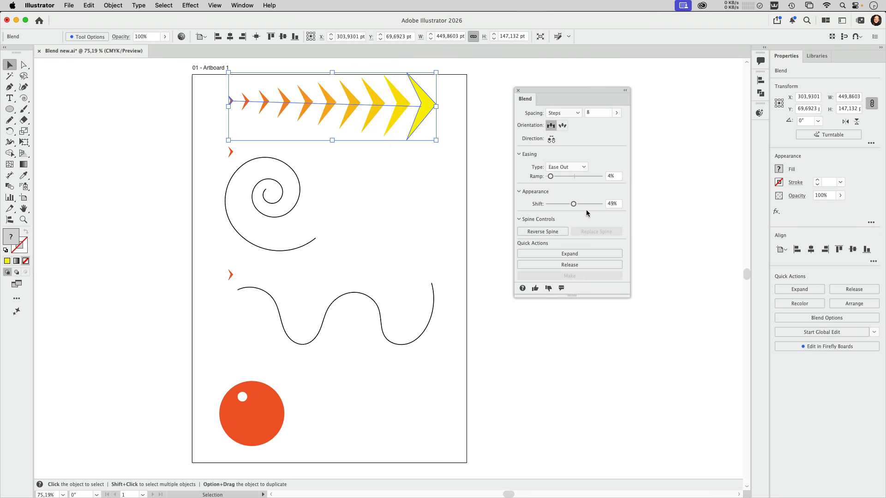
click(574, 204)
Try Ease In Out easing with a 22% ramp on the arrow blend, followed by Ease Out In easing.
click(576, 168)
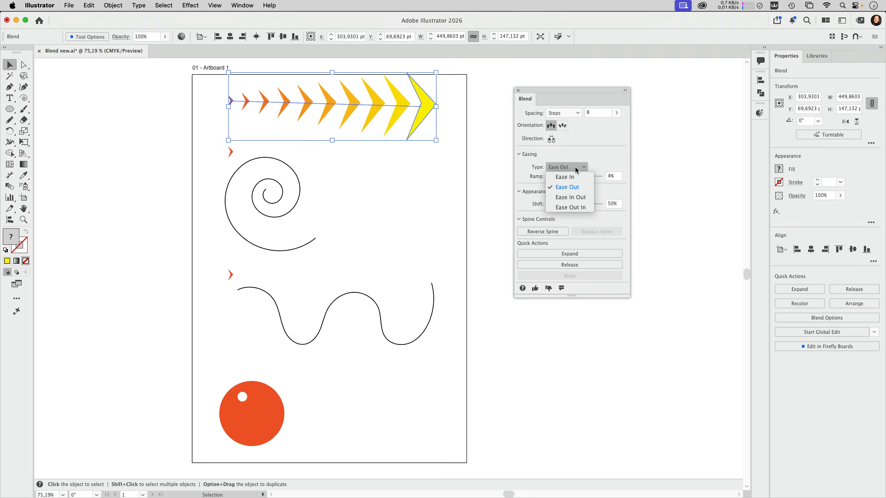
click(571, 198)
mouse_move(551, 178)
mouse_down()
mouse_move(573, 179)
mouse_move(559, 178)
mouse_up()
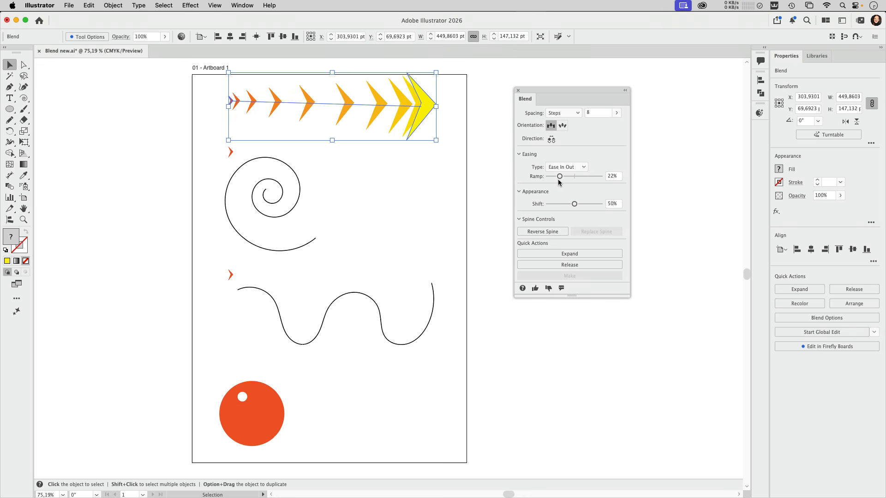
click(563, 167)
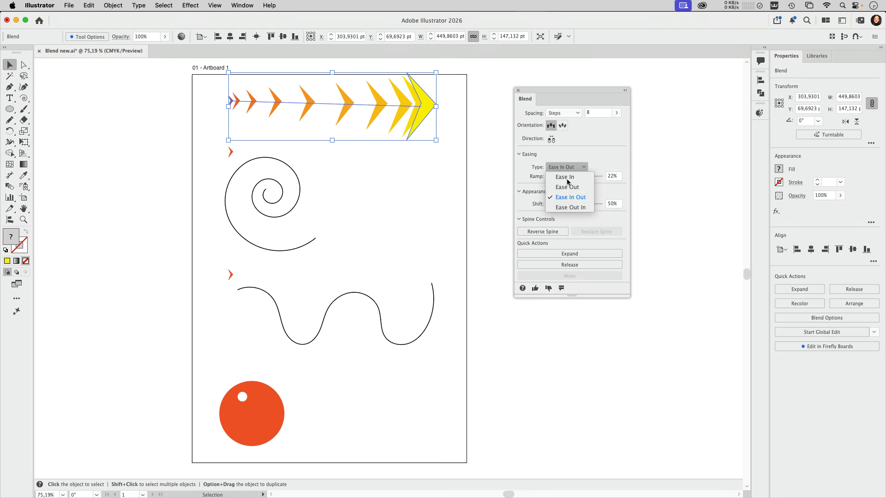
click(570, 207)
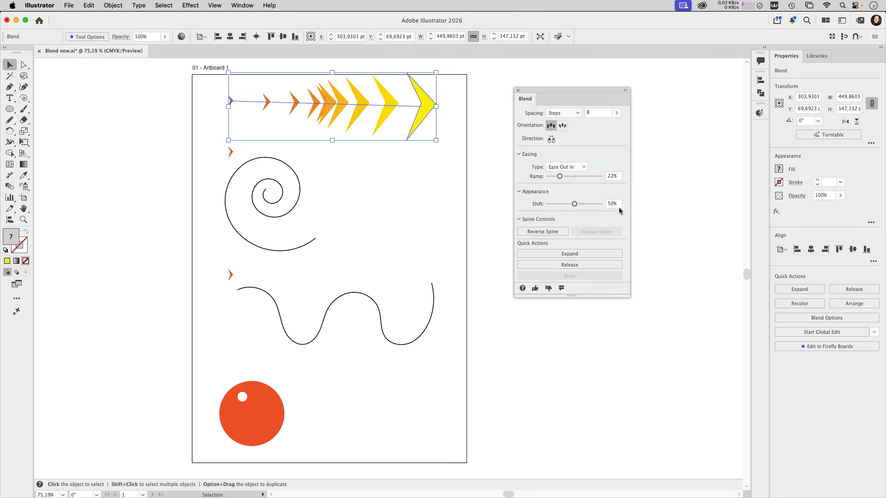
Set the arrow blend's easing to Ease Out with a 6% ramp and deselect the blend.
click(579, 168)
click(579, 188)
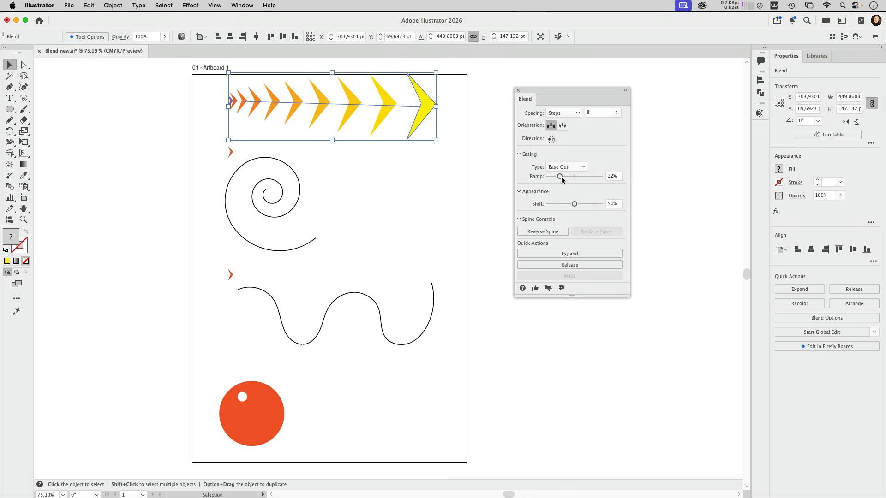
drag(559, 177, 551, 179)
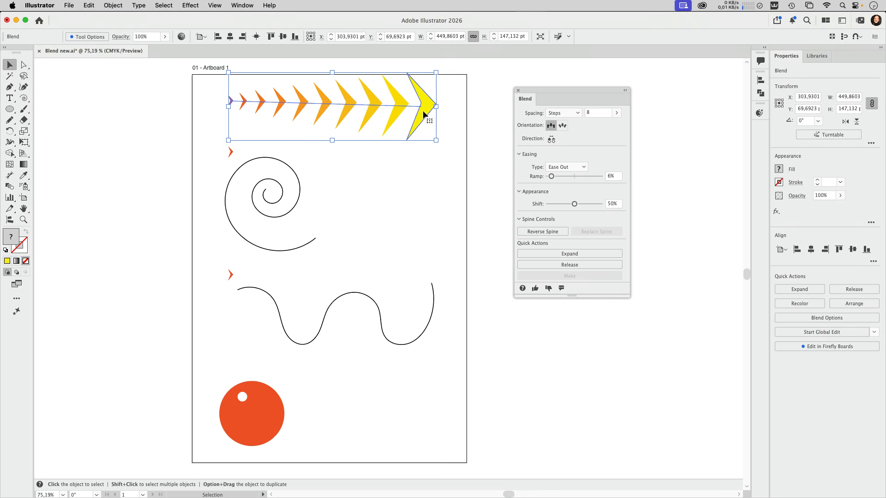
click(411, 200)
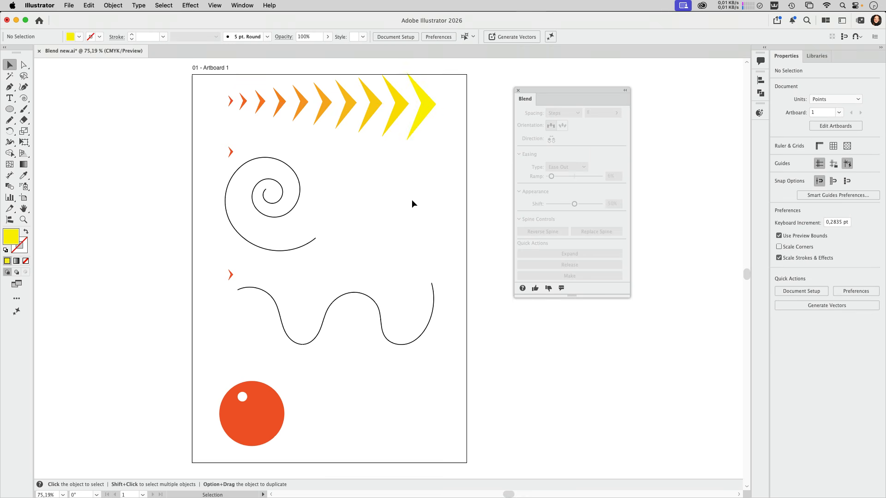
click(407, 111)
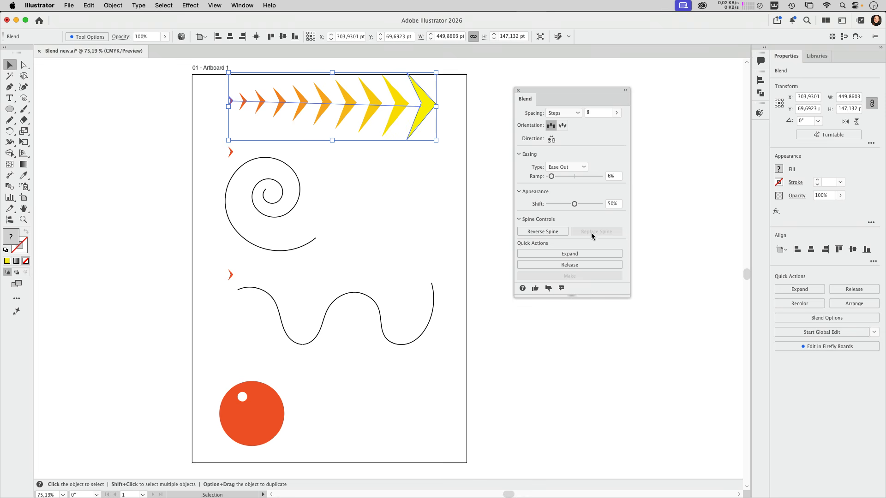
click(395, 206)
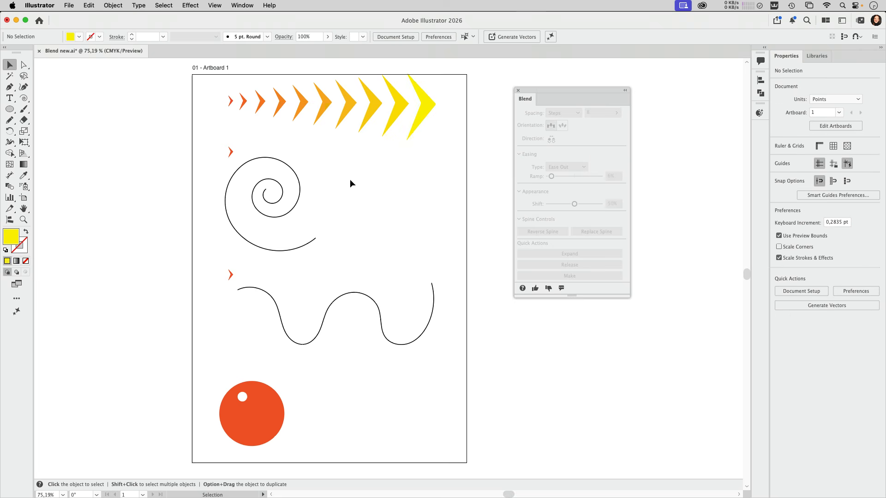
Place an enlarged copy of the small orange arrow beside the spiral, about 63 × 146 pt, and fill it yellow.
drag(231, 151, 382, 221)
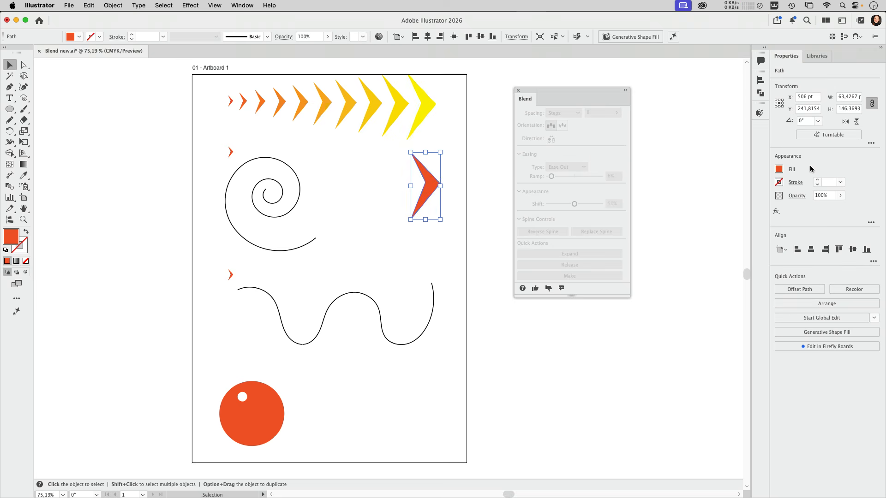
click(776, 171)
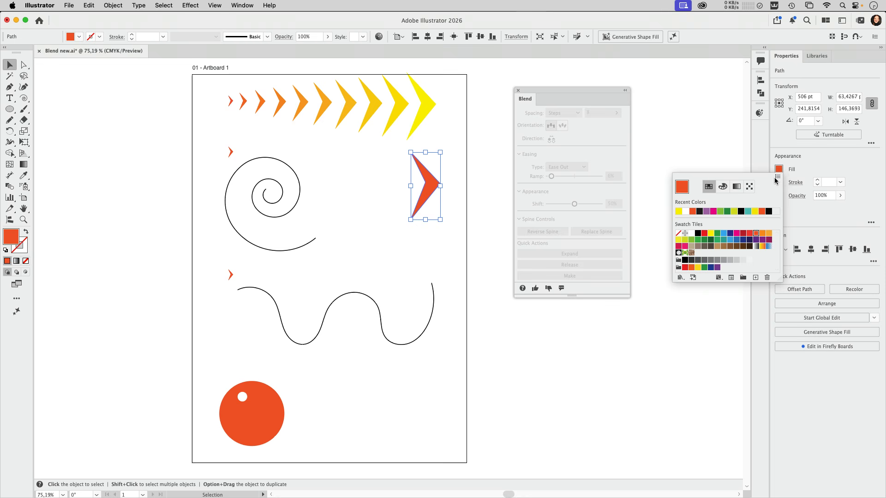
click(678, 211)
click(441, 229)
Remove the spiral's black stroke and blend the small orange arrow into the large yellow one along the spiral.
click(301, 185)
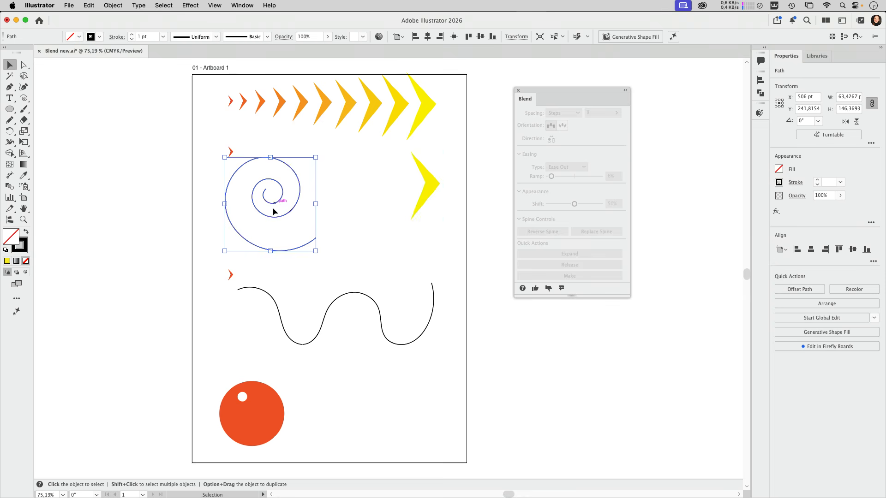
click(99, 37)
click(6, 107)
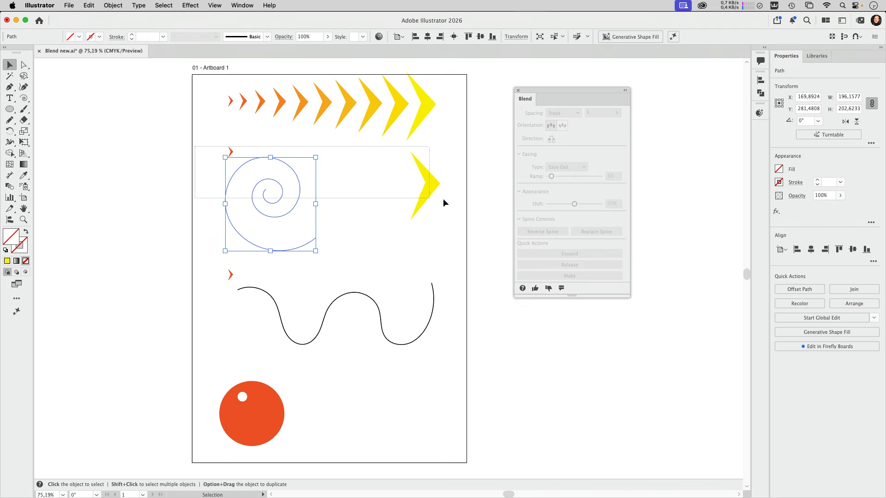
shift+click(431, 191)
click(569, 276)
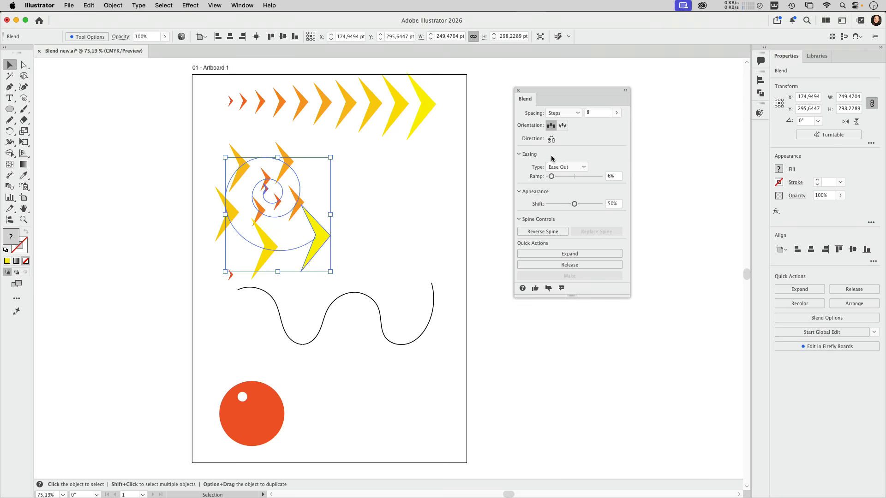
Align the spiral blend's orientation to its path, increase the spacing to 19 steps and deselect the blend.
click(562, 127)
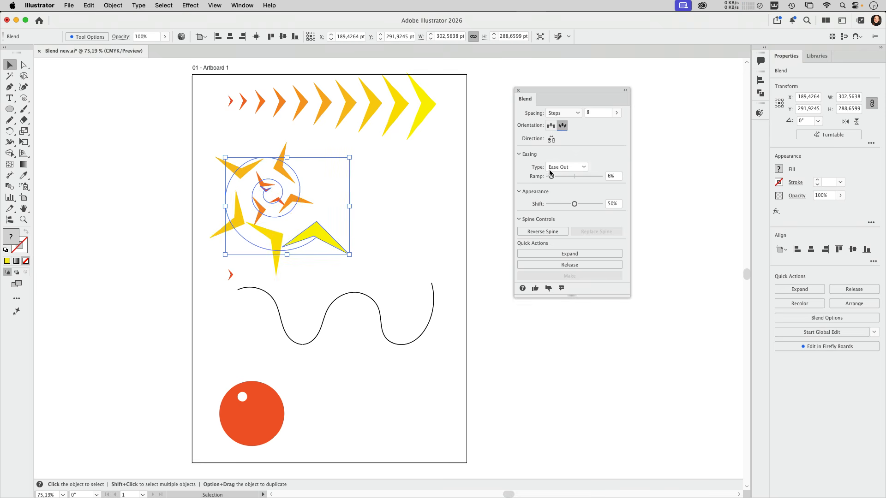
click(616, 113)
drag(583, 125, 586, 128)
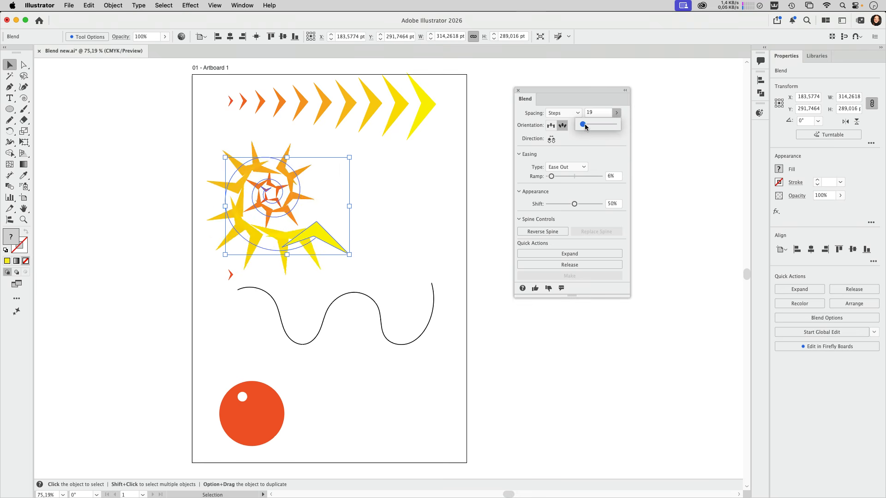
click(410, 173)
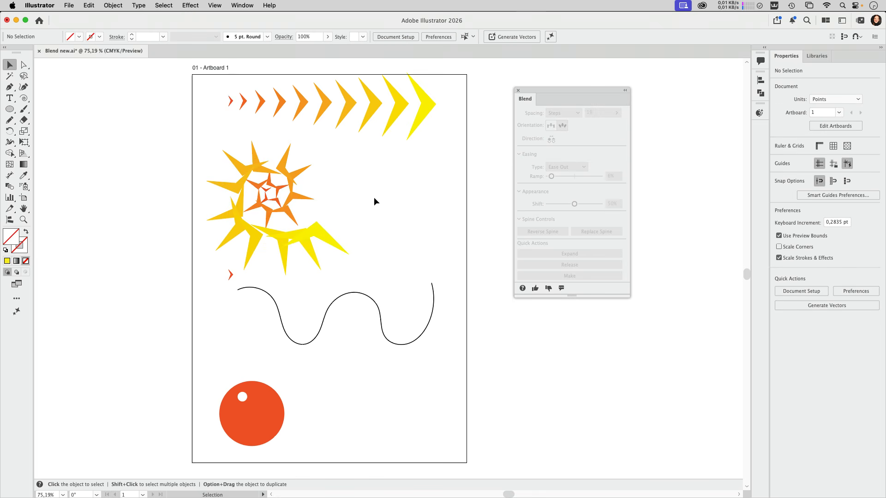
Blend the small white circle with the large orange circle into a shaded sphere and deselect it.
click(242, 396)
drag(194, 375, 299, 447)
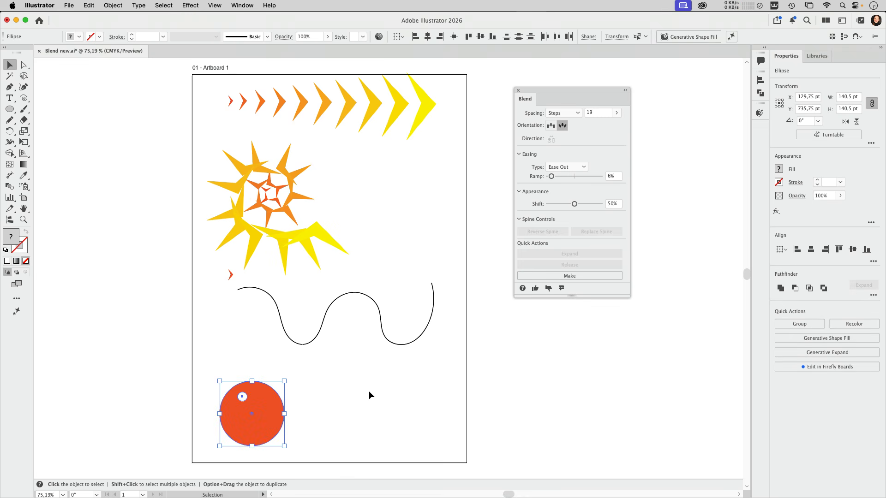
click(583, 276)
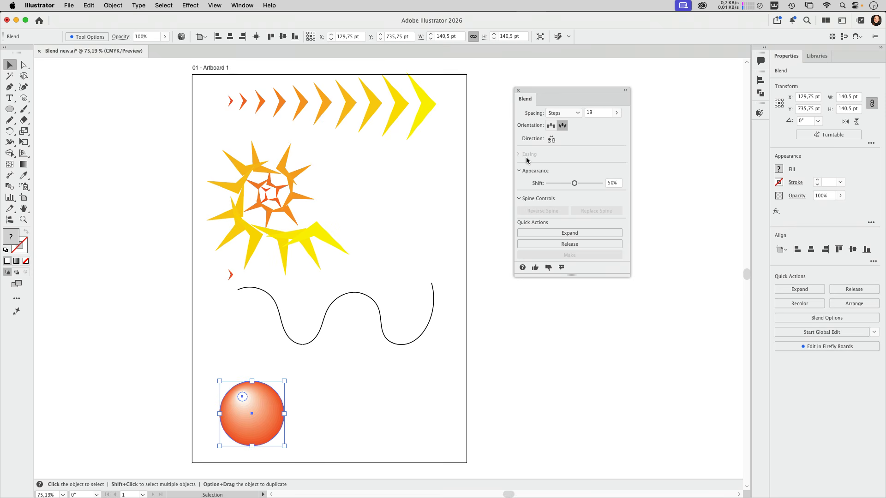
click(345, 390)
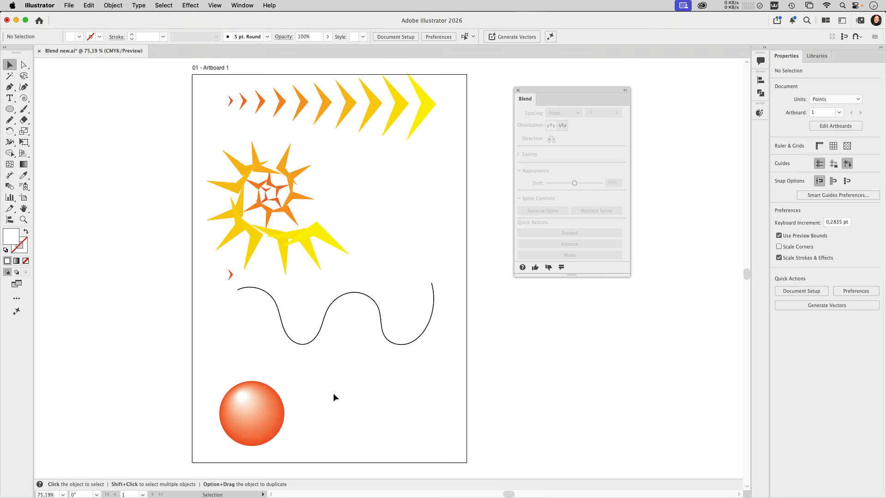
Examine the blends' source shapes and spines in outline view and return to the preview.
key(super+y)
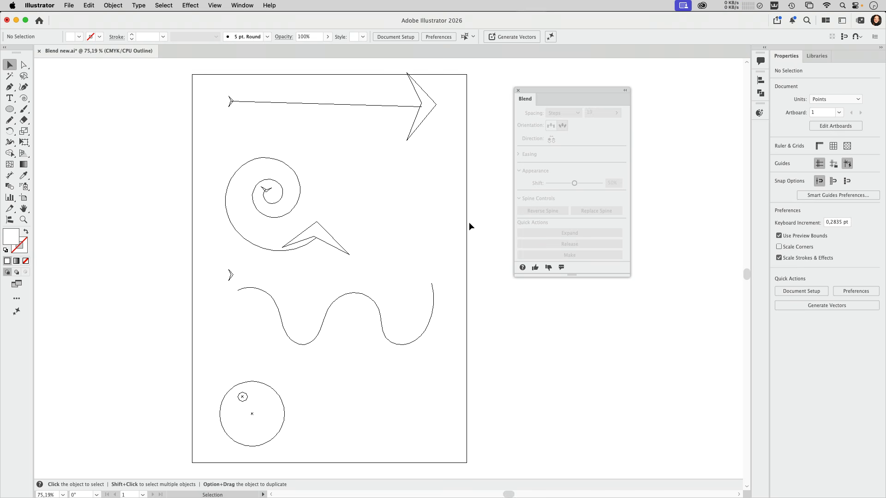
key(super+y)
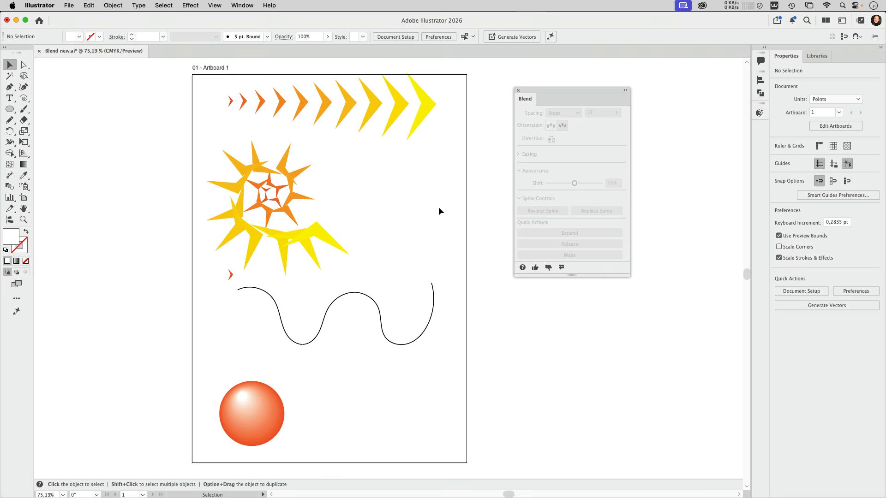
key(super+shift+2)
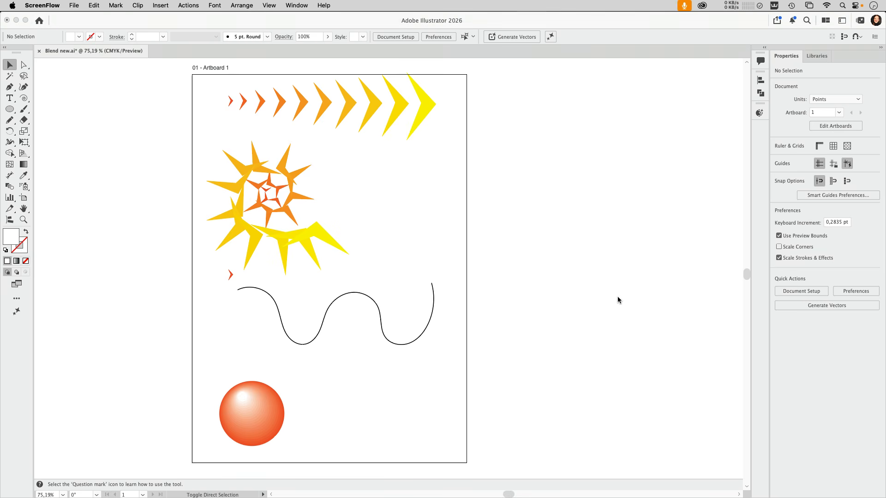